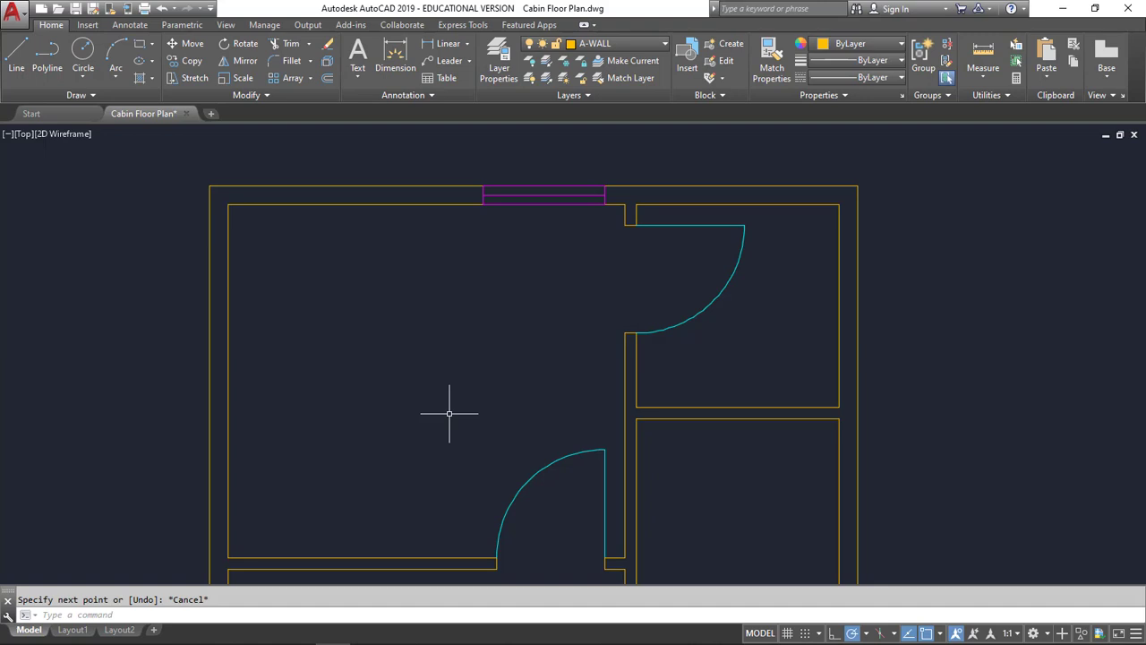
text(L)
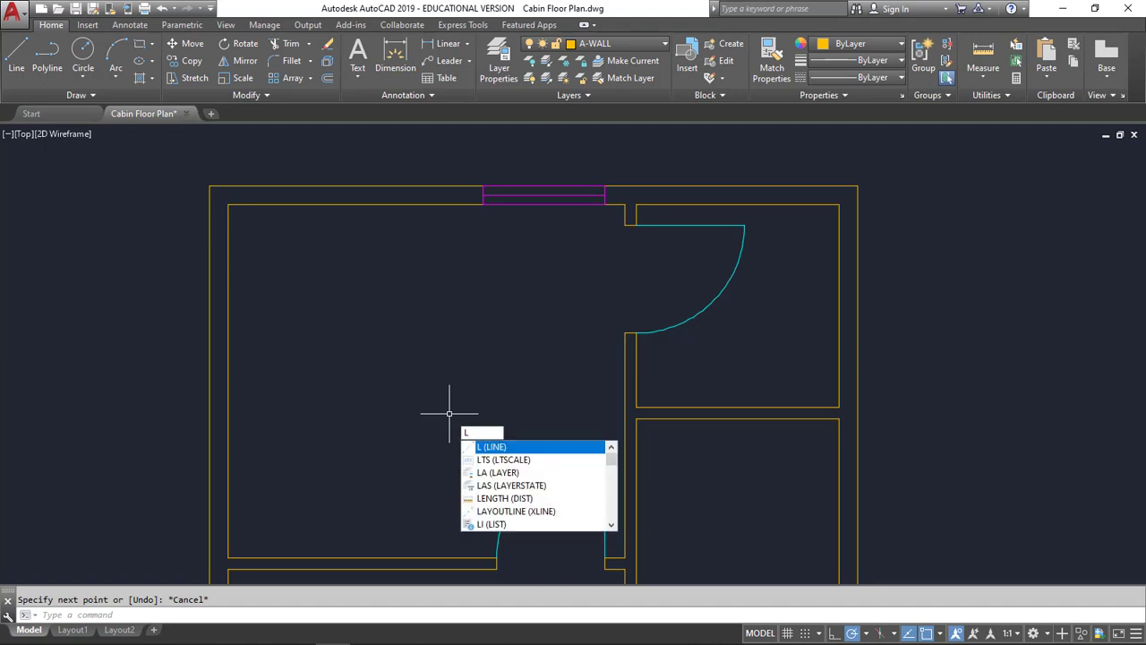
key(Return)
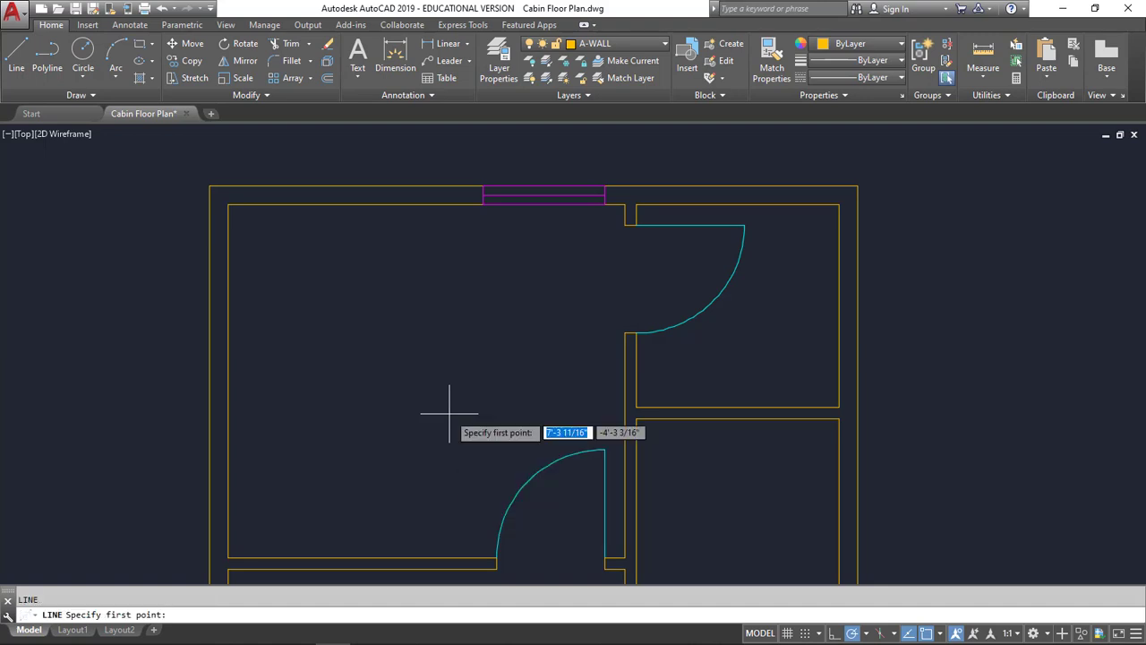
click(857, 187)
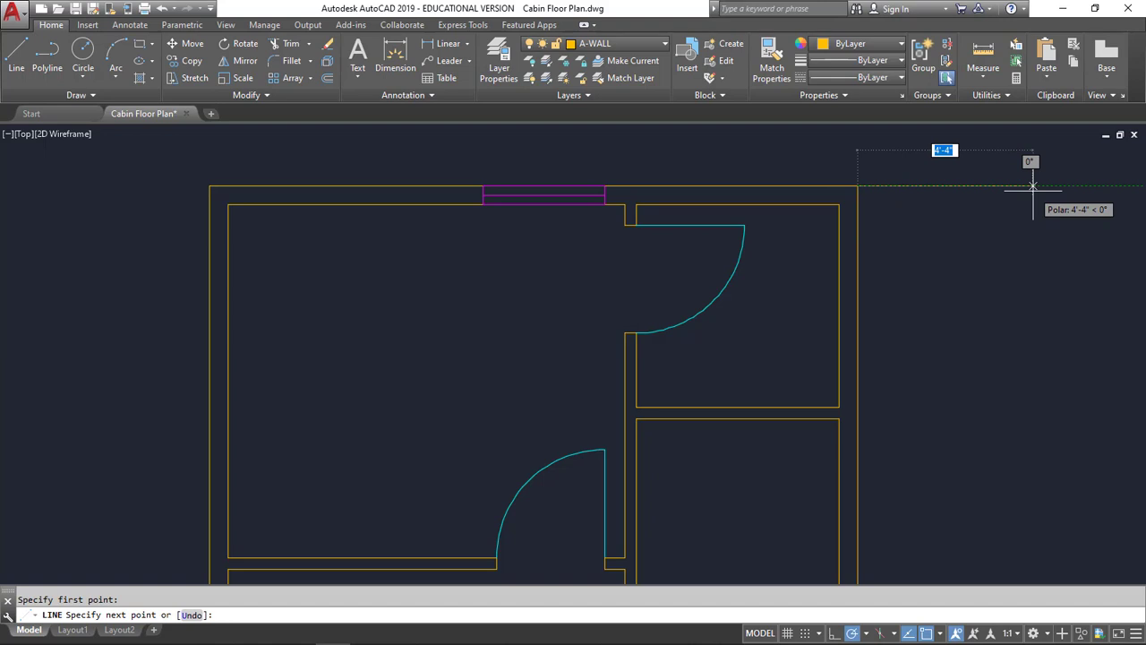
key(Escape)
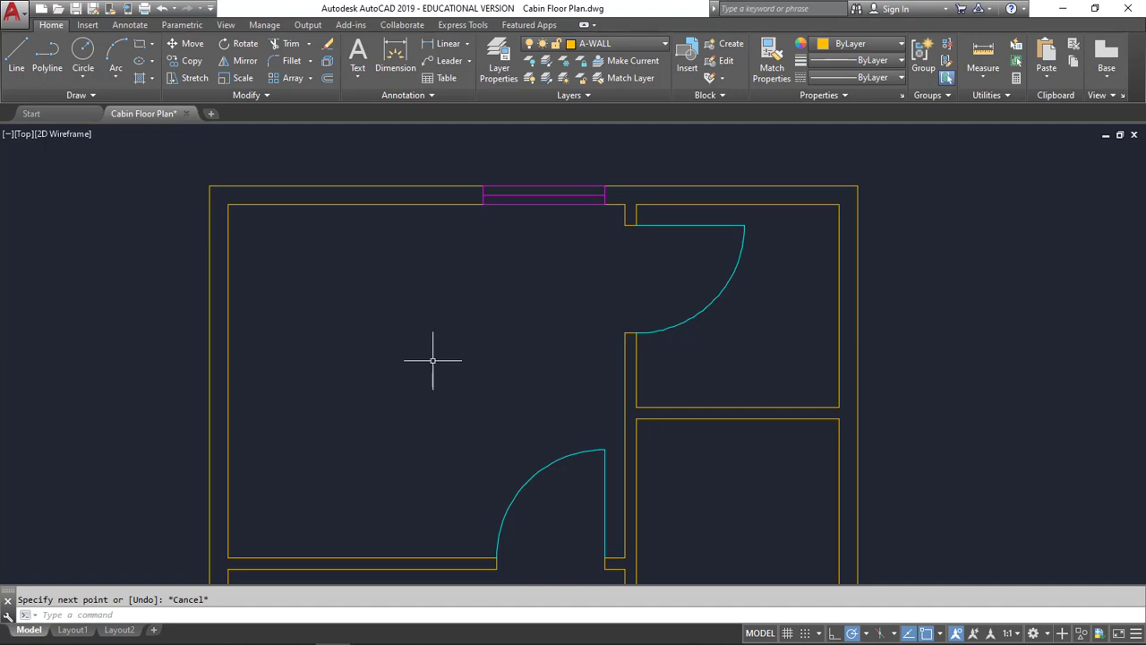
click(20, 72)
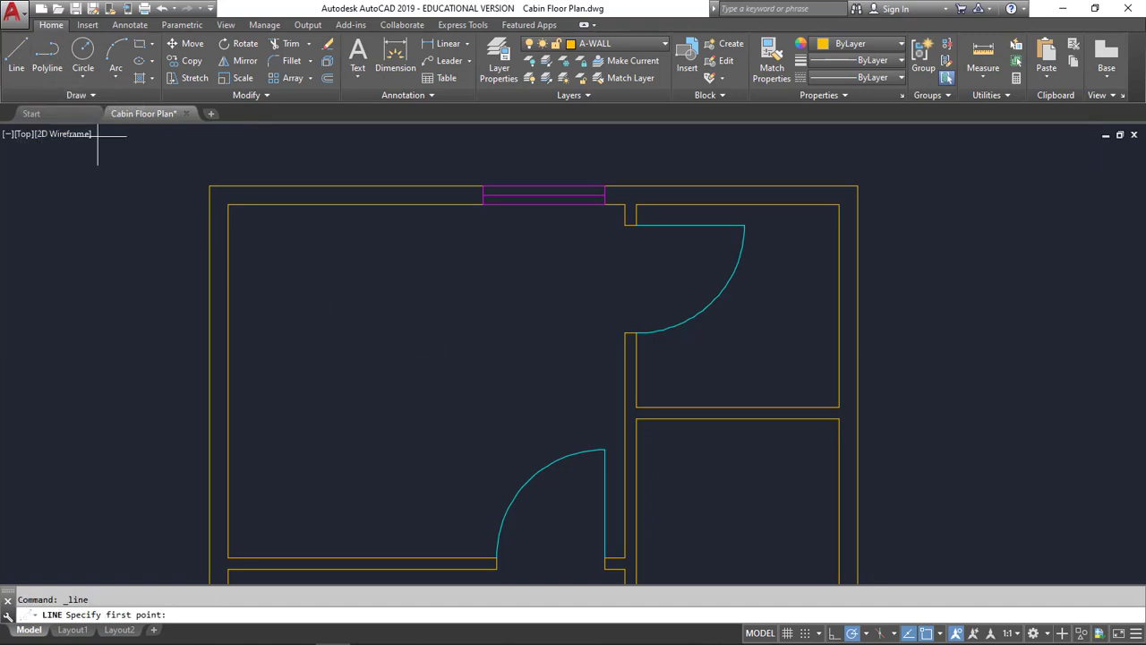
click(856, 186)
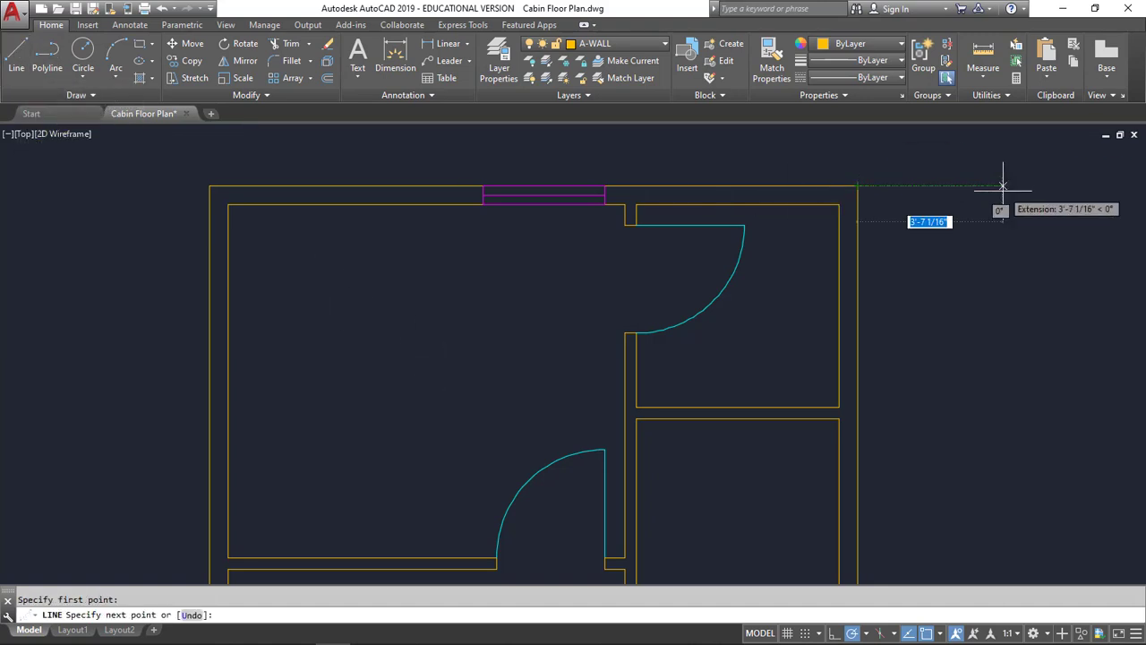
key(Escape)
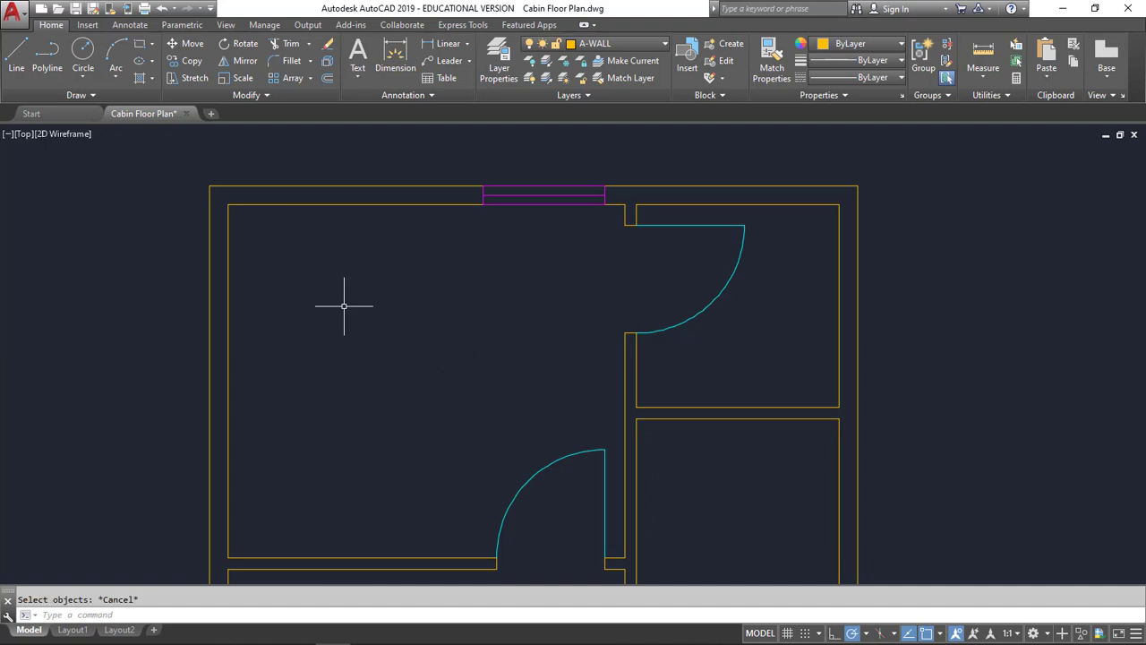
right_click(343, 305)
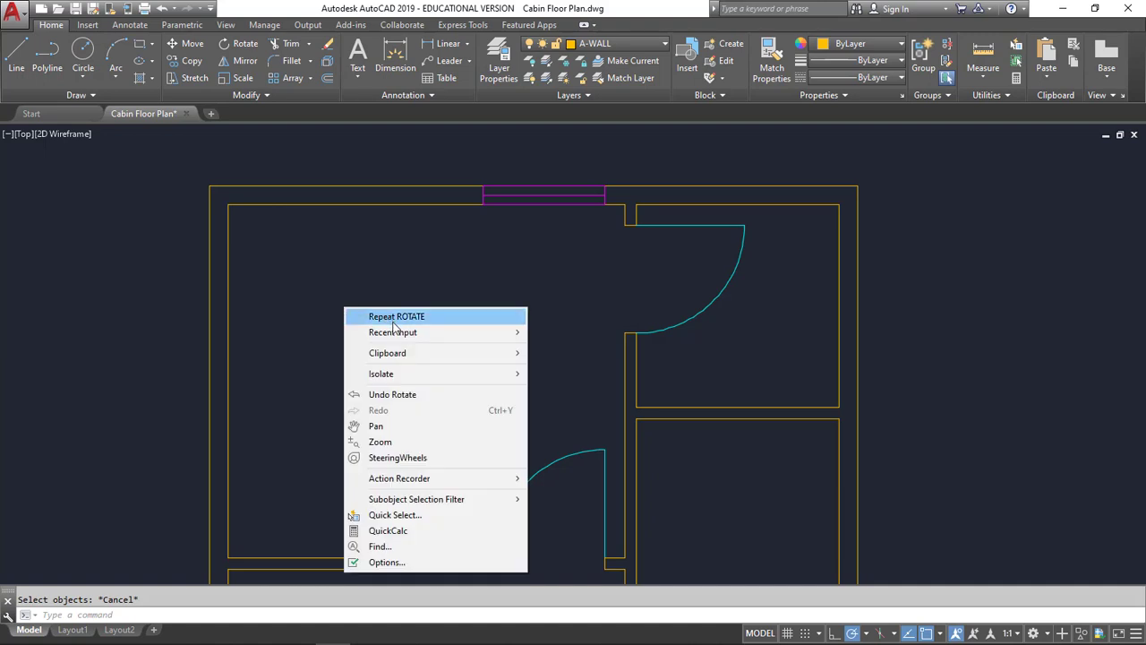
mouse_move(395, 337)
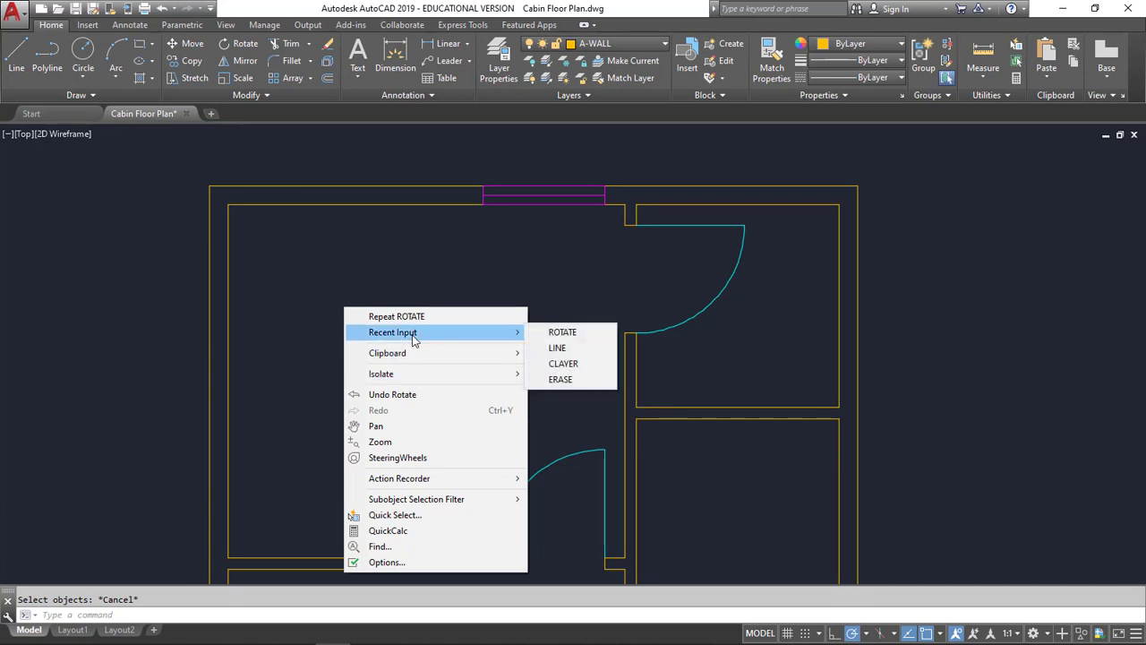
click(460, 302)
key(Escape)
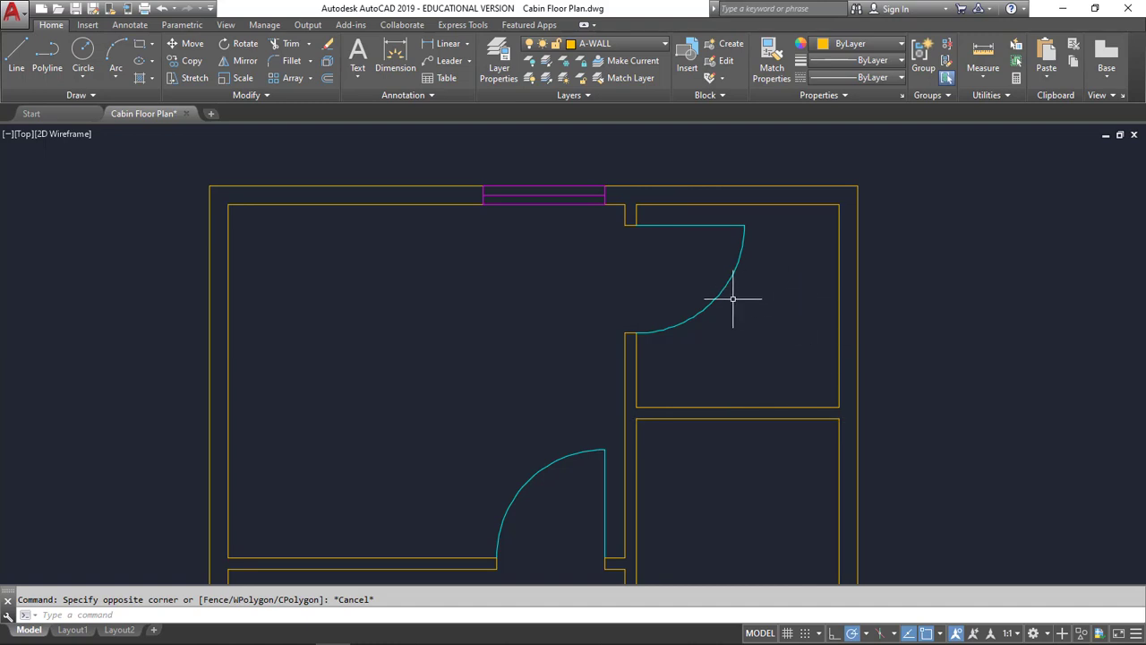
Examine the cabin floor plan from the overall layout down to individual details, ending at the upper-right room and its door.
scroll(732, 298, up, 6)
scroll(733, 298, down, 6)
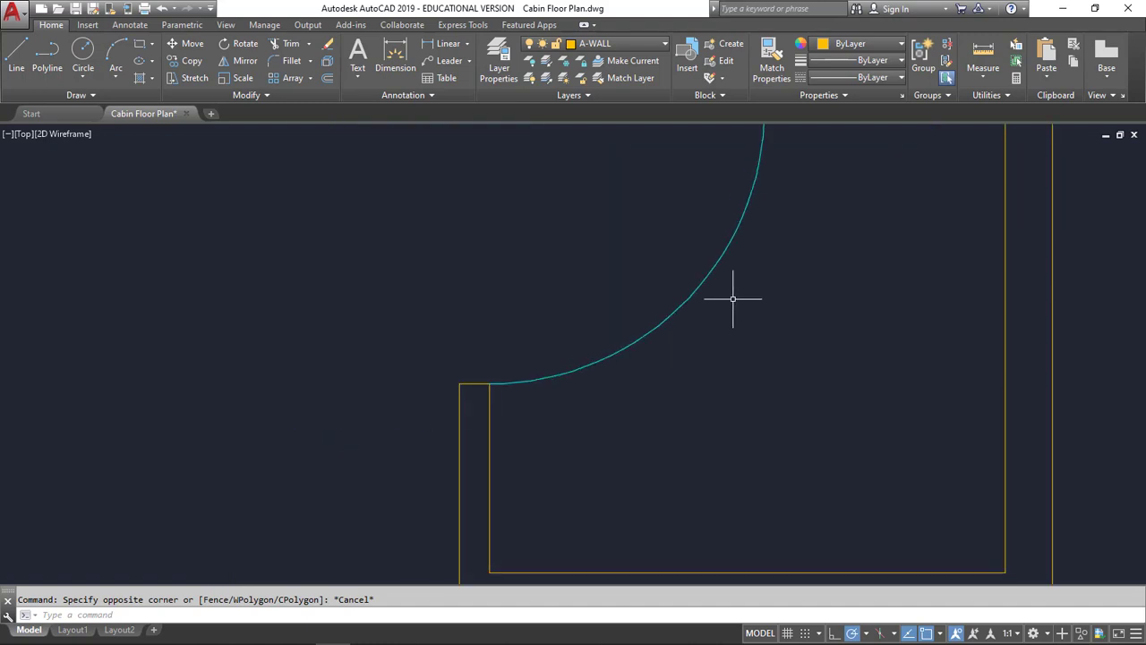
scroll(732, 299, up, 5)
scroll(732, 300, down, 7)
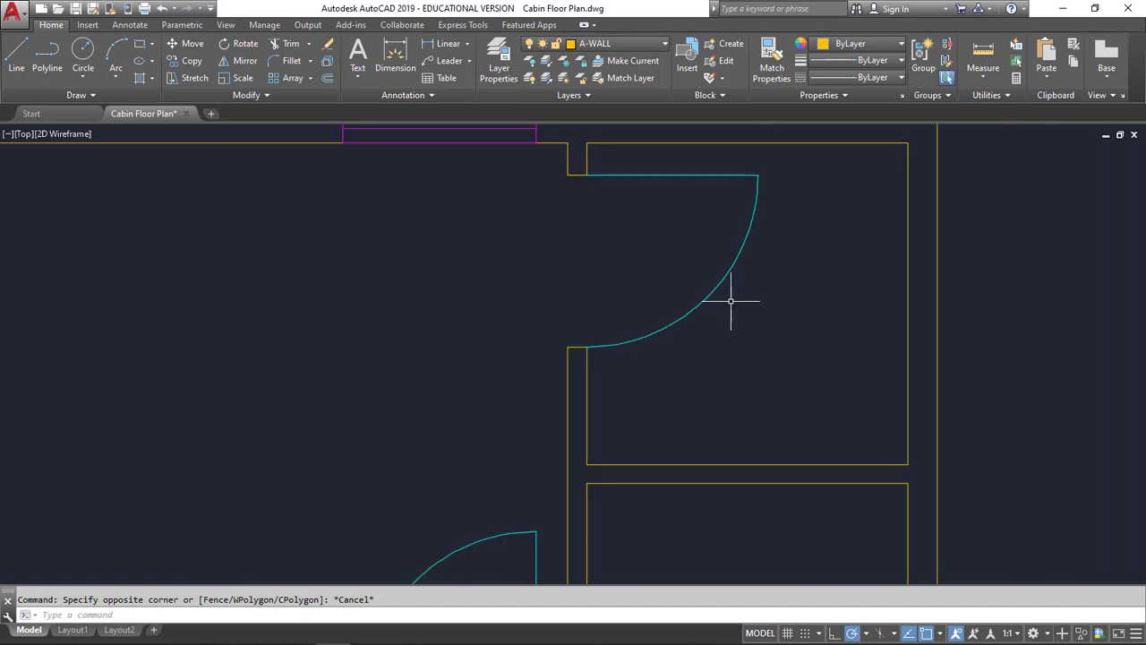
scroll(730, 301, up, 5)
scroll(730, 301, down, 5)
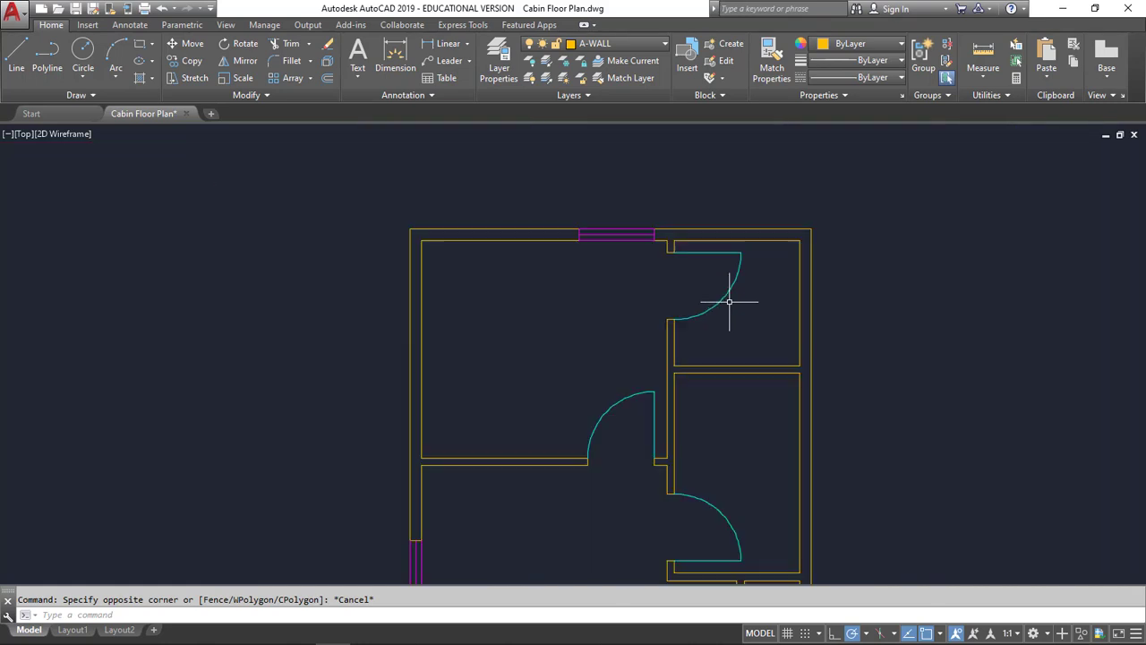
scroll(729, 302, up, 4)
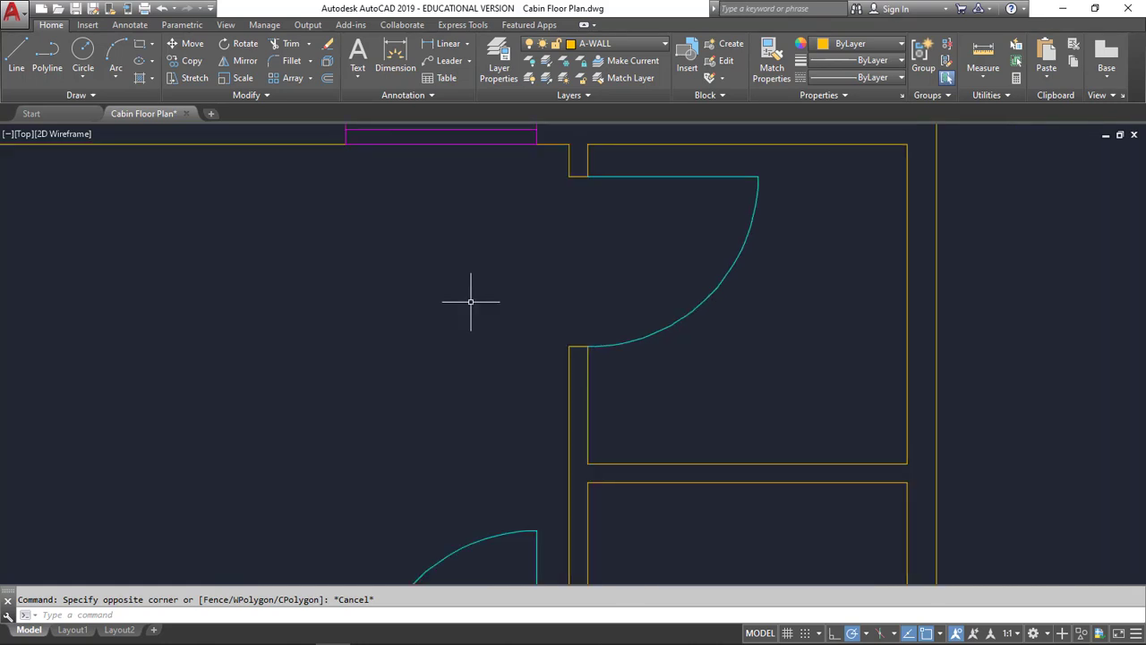
mouse_move(470, 302)
middle_down()
mouse_move(550, 306)
mouse_move(698, 350)
mouse_move(963, 401)
mouse_move(537, 381)
mouse_move(980, 391)
mouse_move(217, 367)
mouse_move(503, 372)
mouse_move(632, 287)
mouse_move(552, 215)
mouse_move(353, 271)
mouse_move(599, 393)
mouse_move(677, 319)
mouse_move(468, 366)
mouse_move(598, 402)
middle_up()
scroll(583, 439, down, 8)
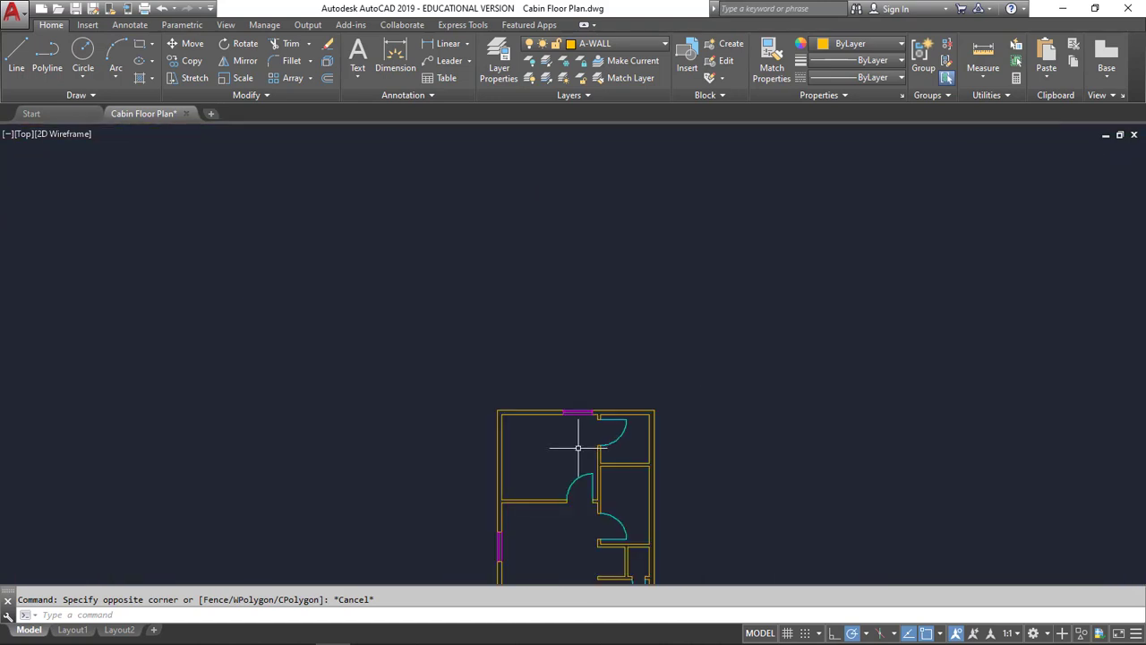
middle_drag(591, 501, 583, 215)
scroll(603, 374, up, 8)
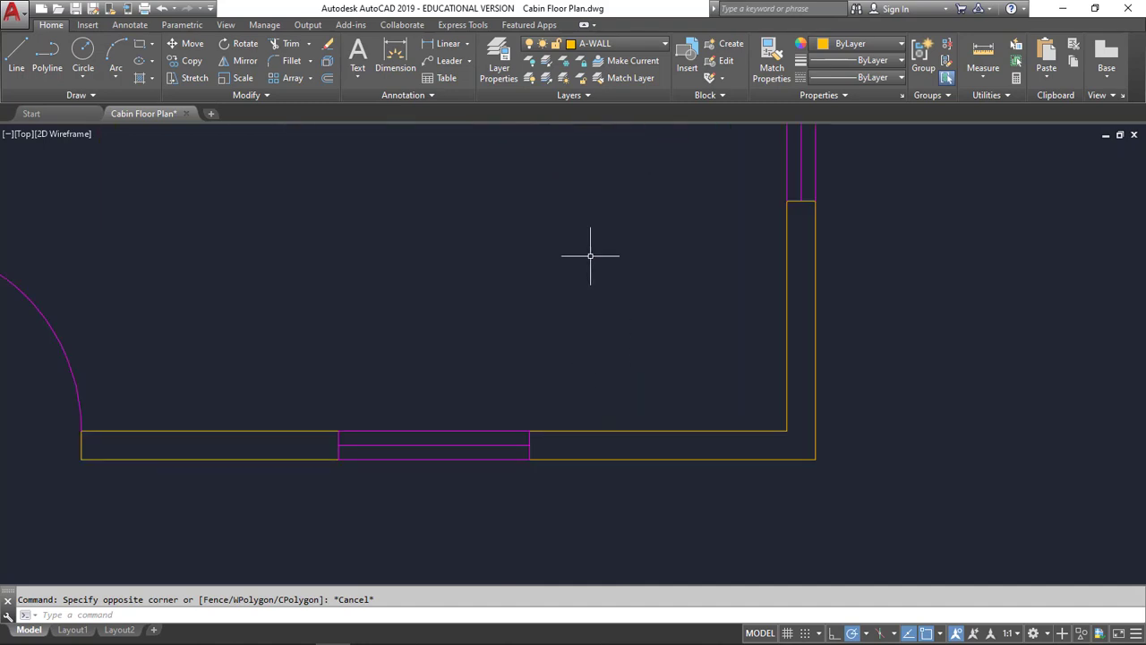
scroll(594, 250, down, 8)
middle_drag(593, 248, 568, 417)
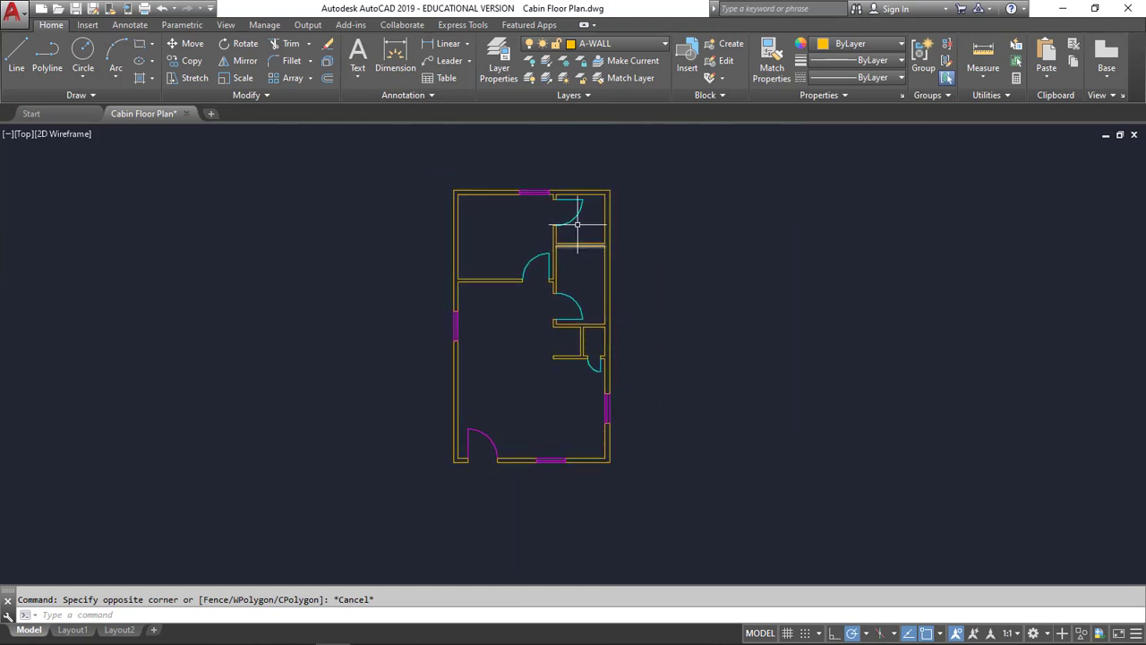
middle_drag(574, 221, 619, 393)
scroll(553, 293, up, 8)
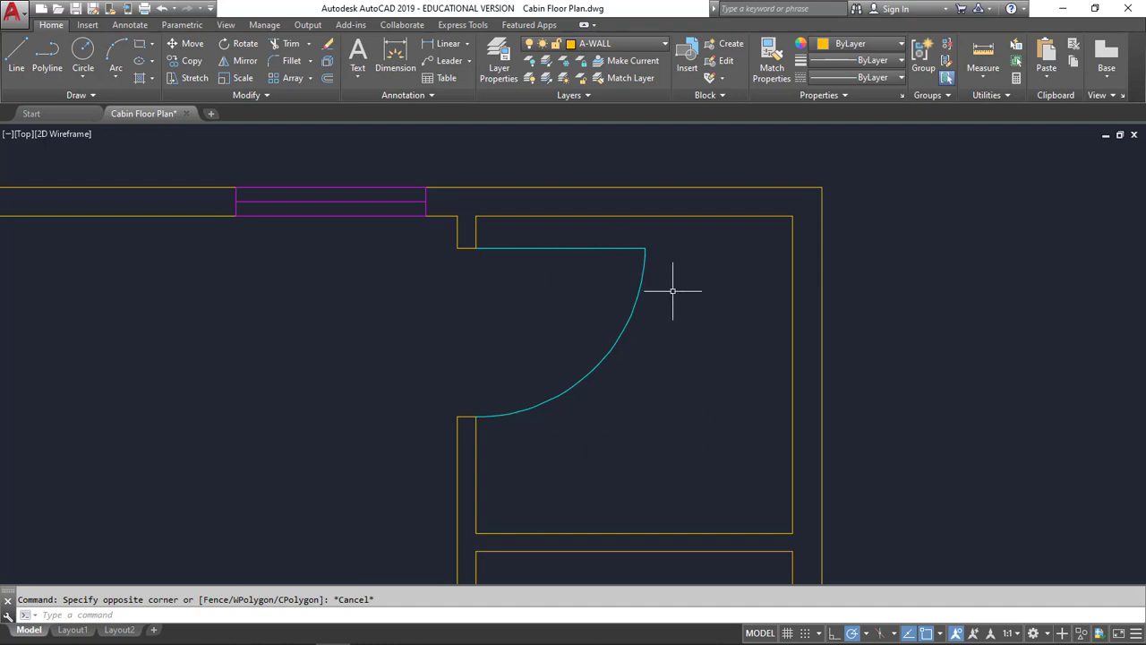
Select the door's leaf line and swing arc individually in the upper-right room, and clear the selection.
click(577, 247)
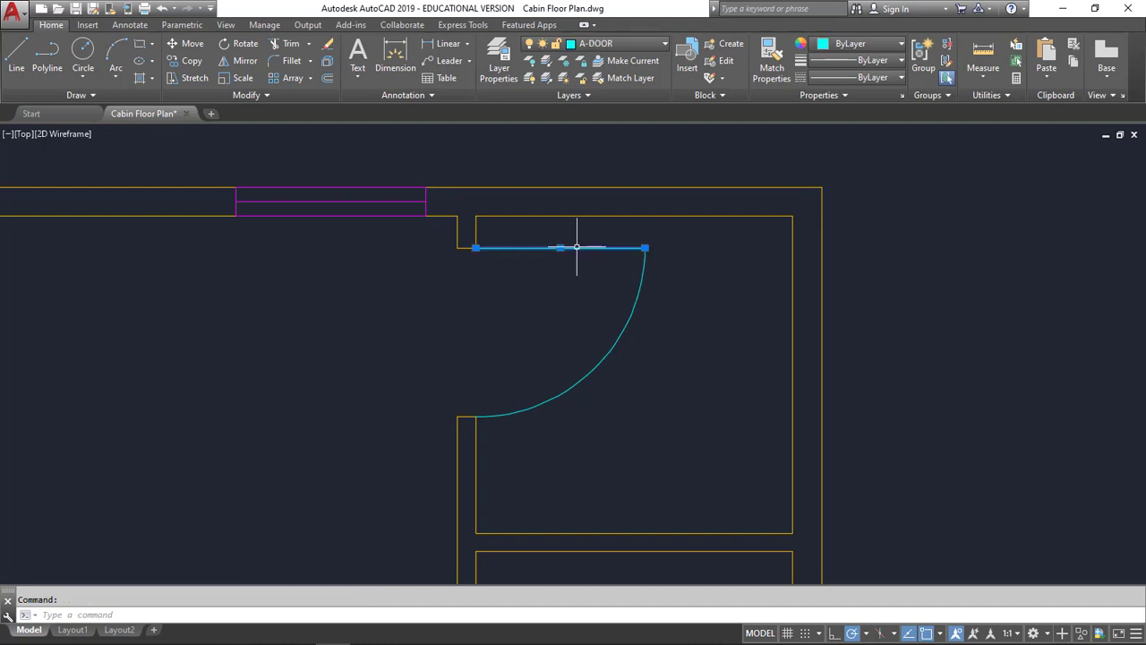
click(617, 339)
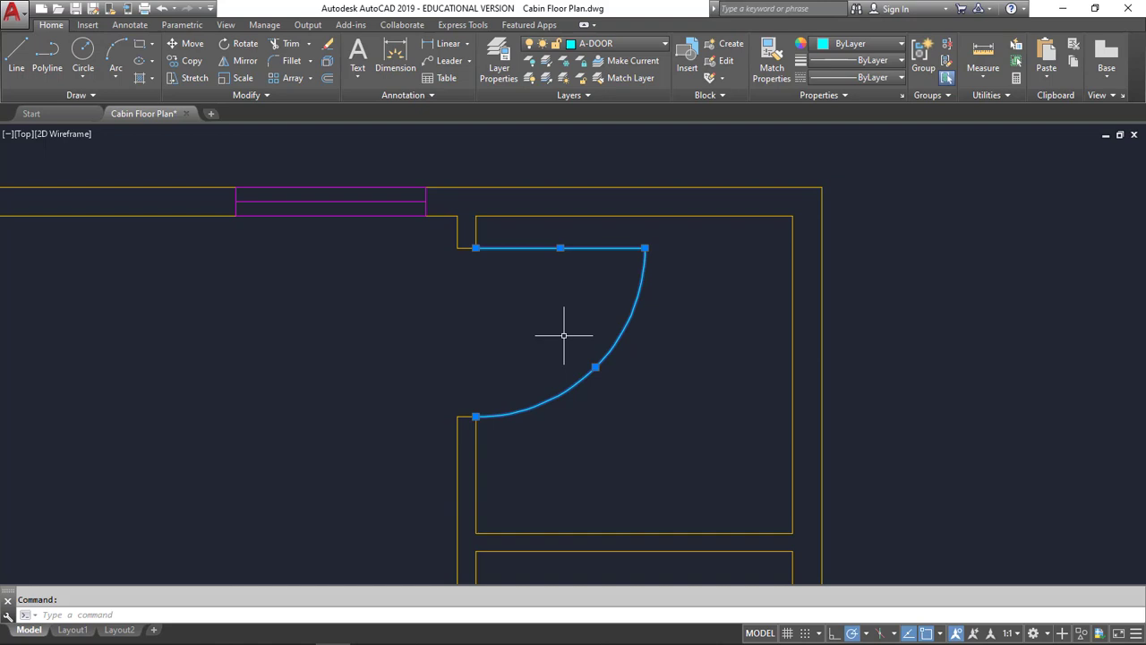
key(Escape)
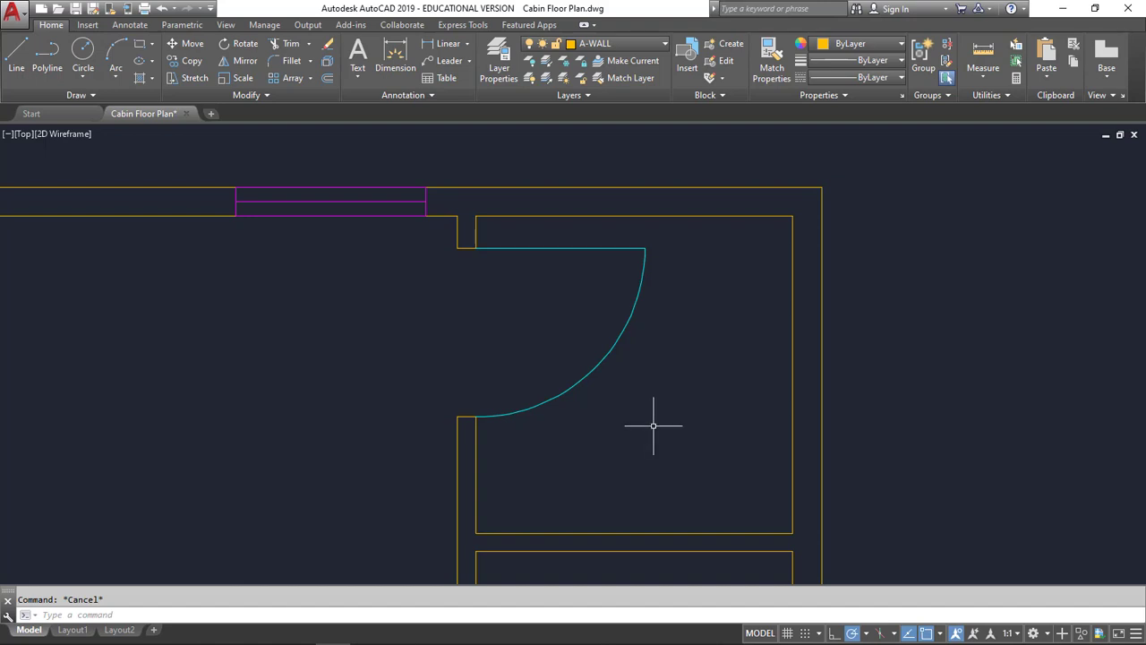
Select the door objects of the upper-right room with a rectangular selection area.
click(653, 426)
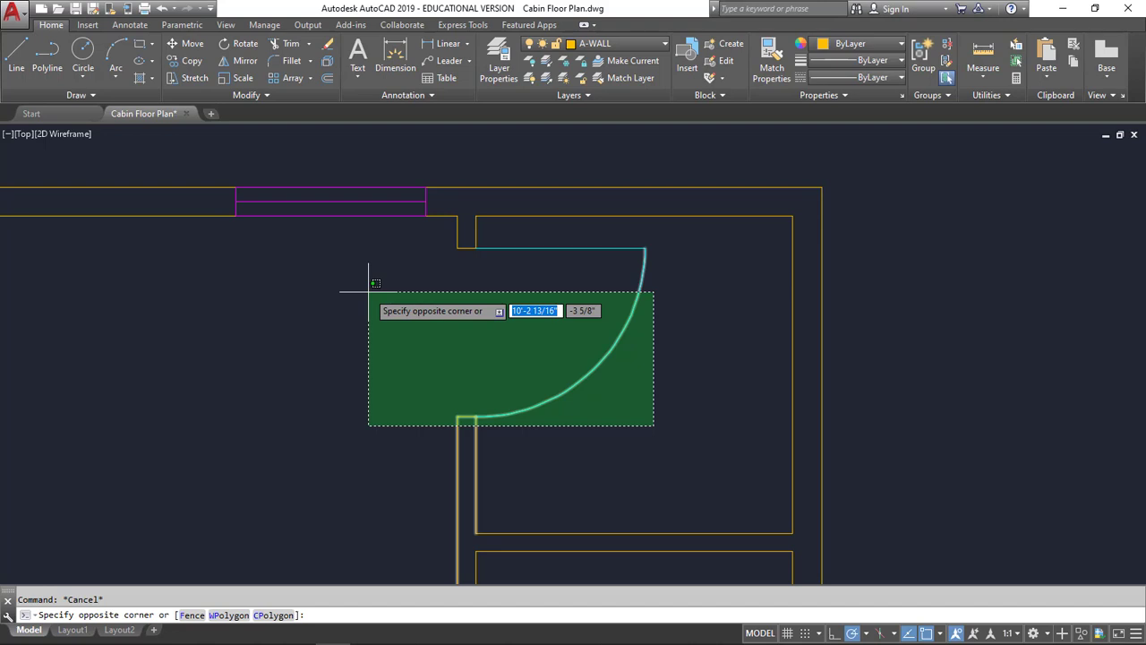
key(Escape)
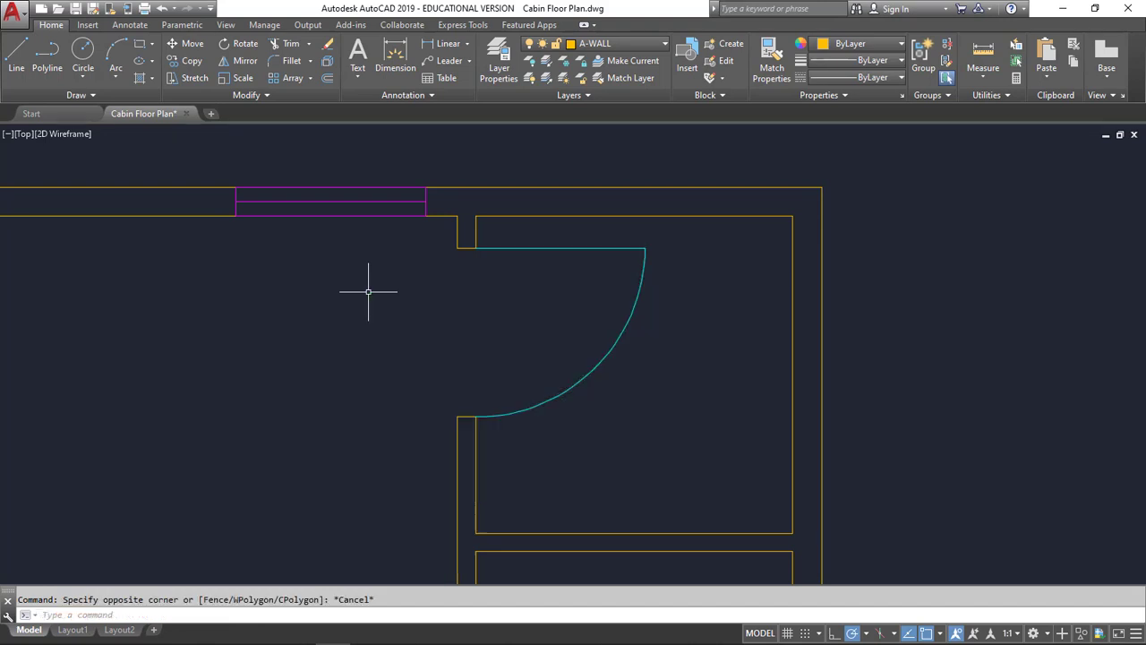
click(358, 234)
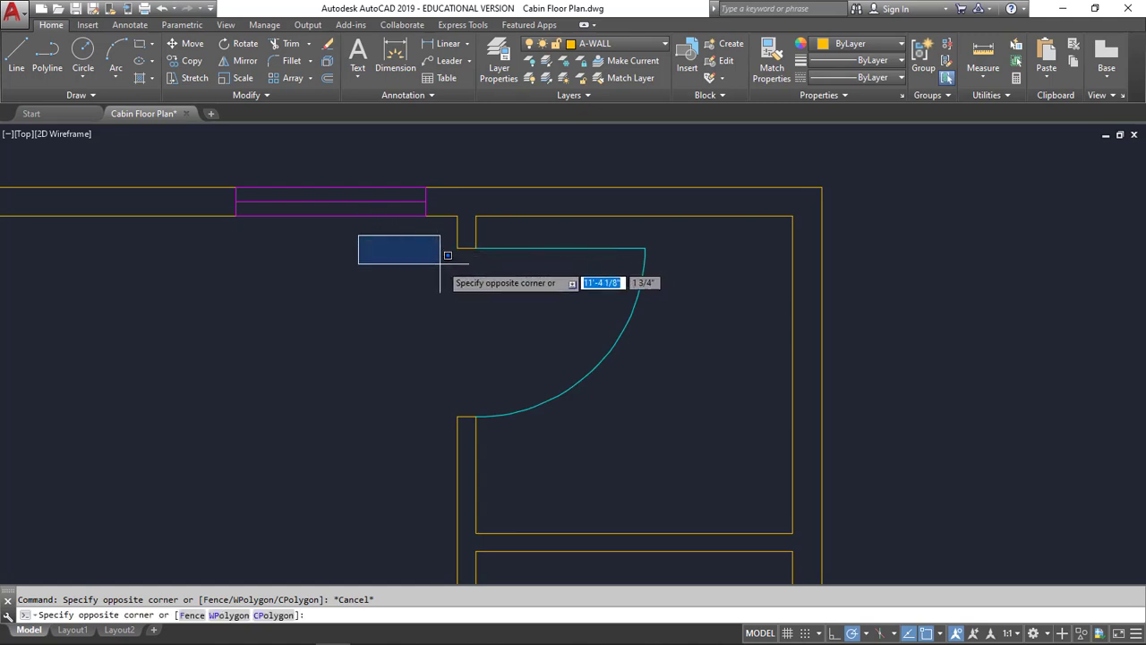